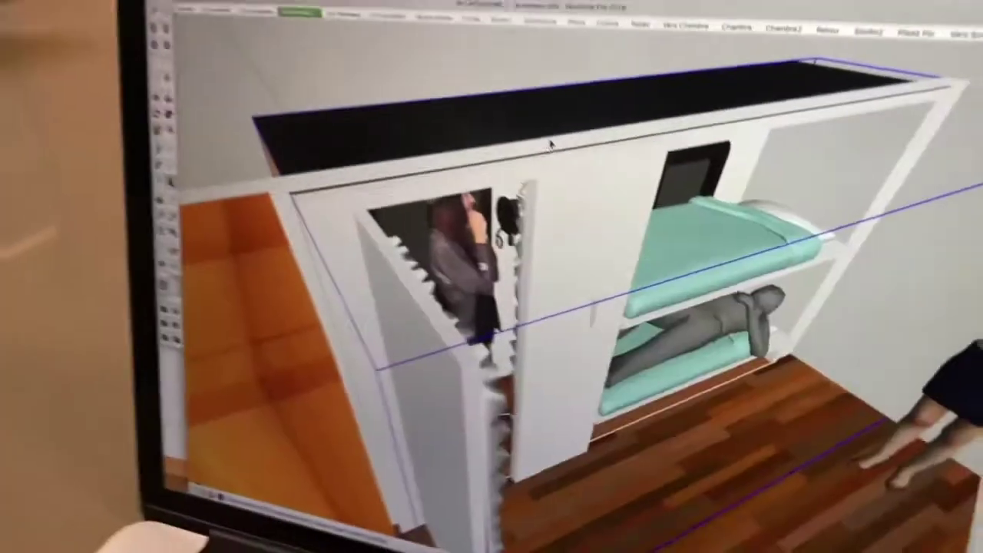
# Step: Toggle the section cut to restore the bus roof, orbiting to view its folded solar panels
pyautogui.moveTo(549, 144)
pyautogui.mouseDown(button='middle')
pyautogui.moveTo(464, 73)
pyautogui.moveTo(519, 164)
pyautogui.mouseUp(button='middle')
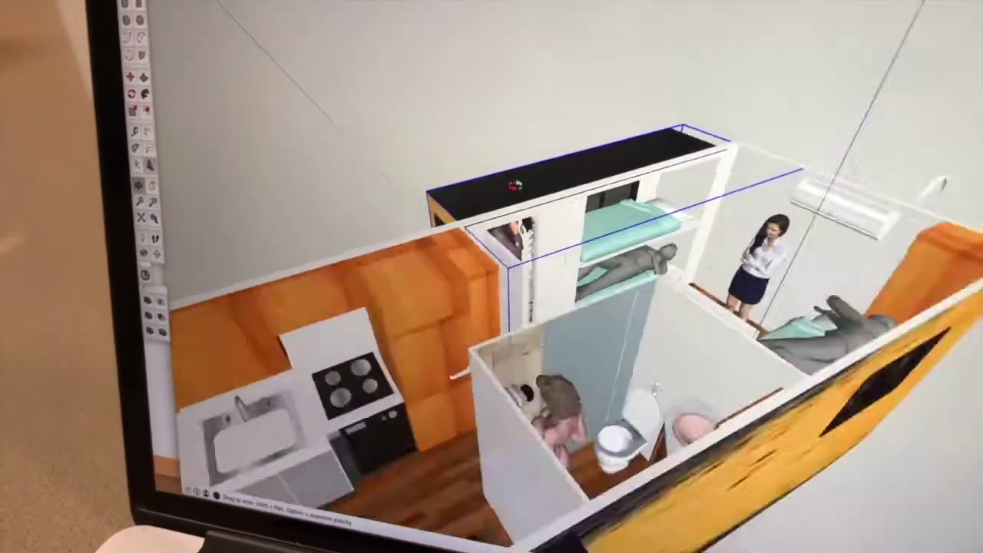
pyautogui.scroll(-5, 515, 184)
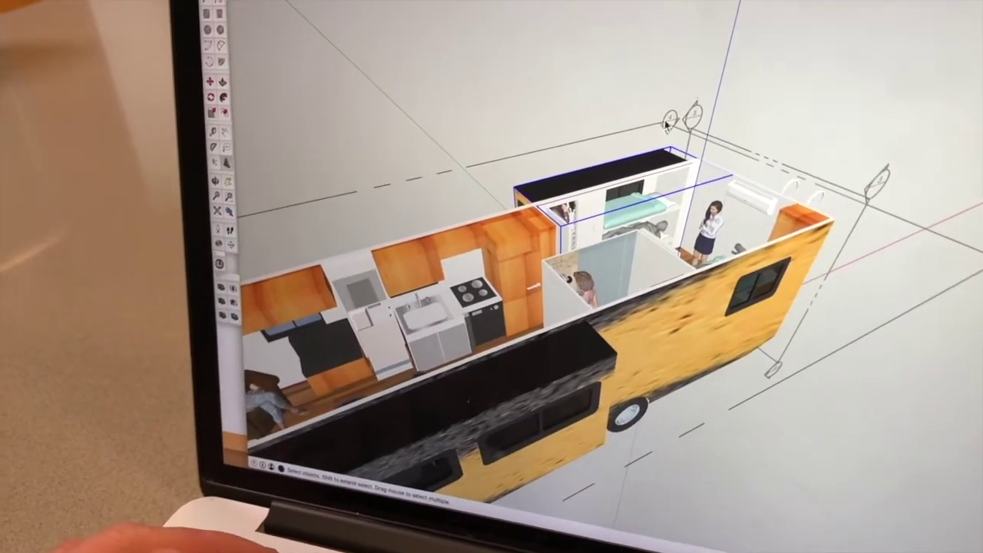
pyautogui.click(665, 112)
pyautogui.click(587, 94)
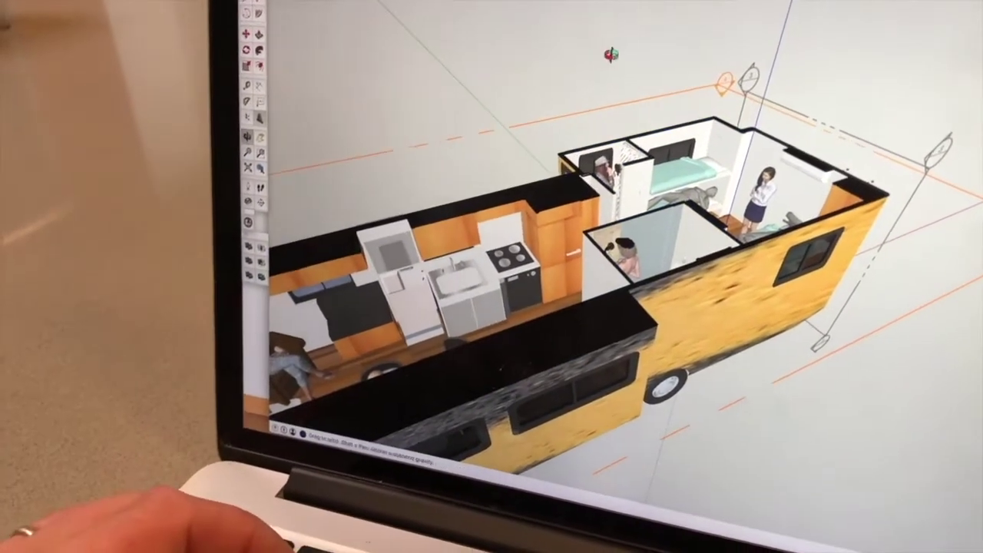
pyautogui.moveTo(588, 94)
pyautogui.mouseDown(button='middle')
pyautogui.moveTo(735, 359)
pyautogui.moveTo(699, 341)
pyautogui.mouseUp(button='middle')
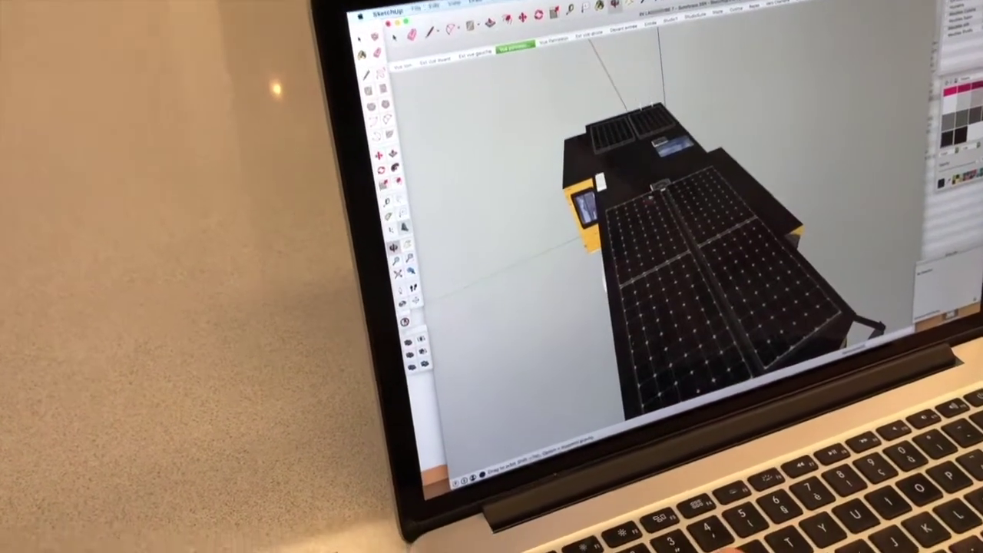
# Step: Slide the roof solar panels out wide and fold them back twice, ending folded flat
pyautogui.moveTo(865, 106); pyautogui.dragTo(814, 130, button='middle')
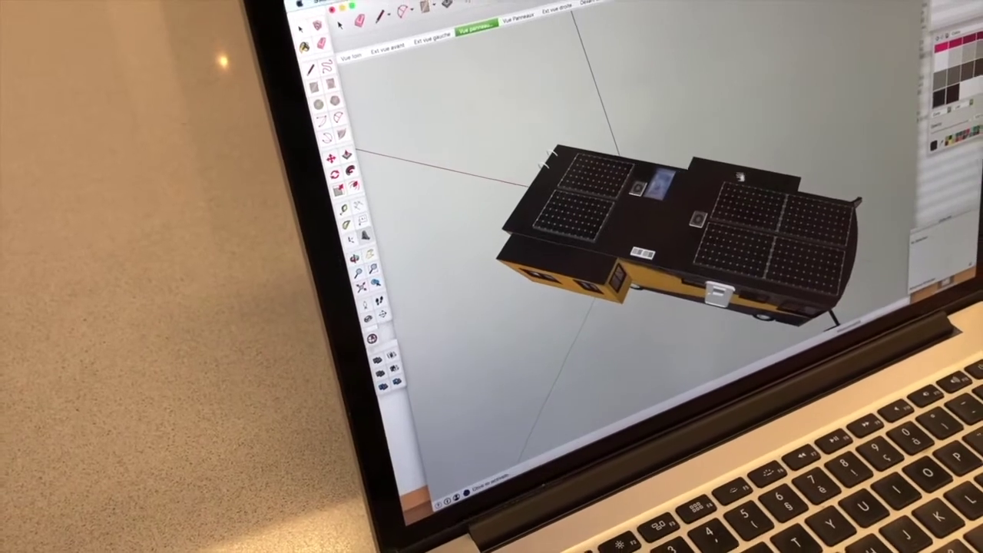
pyautogui.click(739, 176)
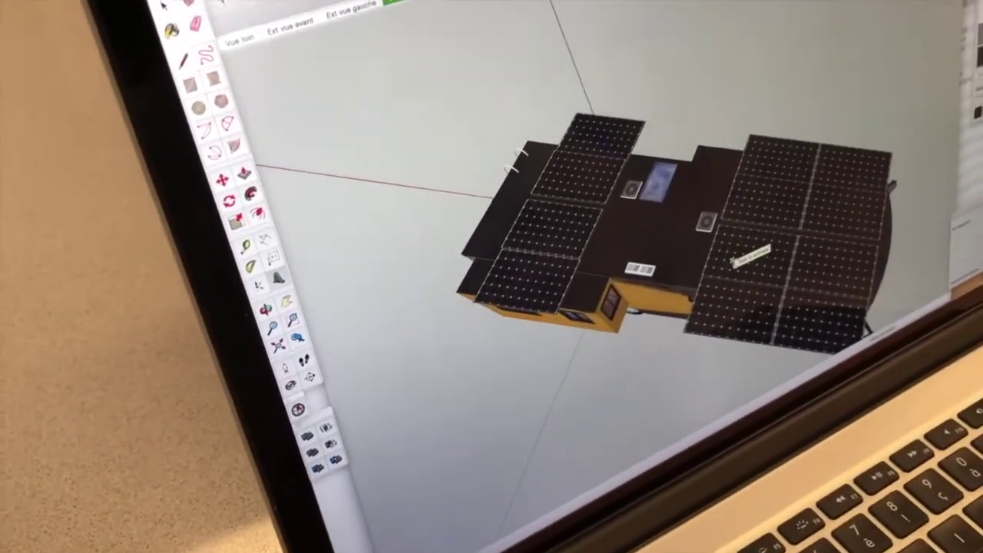
pyautogui.click(733, 263)
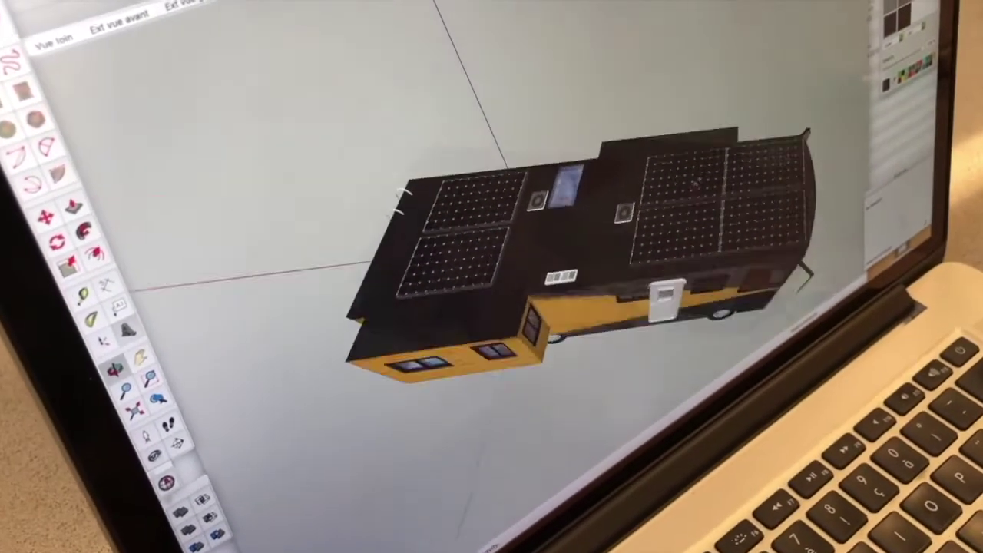
pyautogui.click(469, 303)
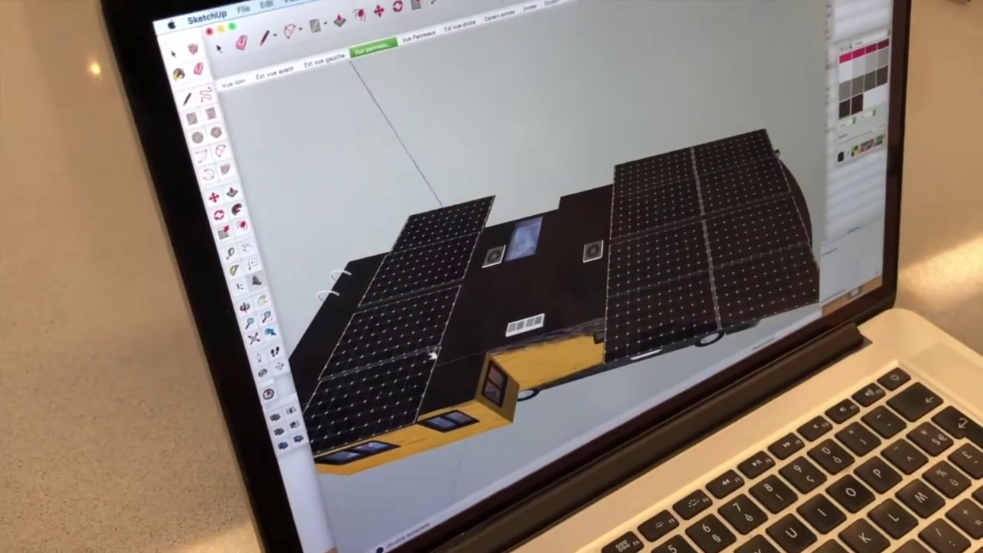
pyautogui.click(434, 354)
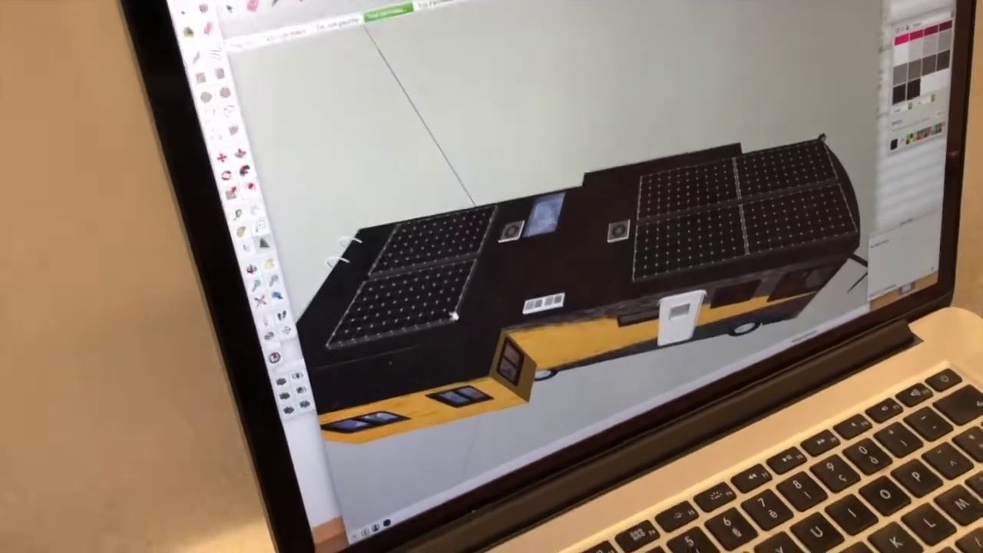